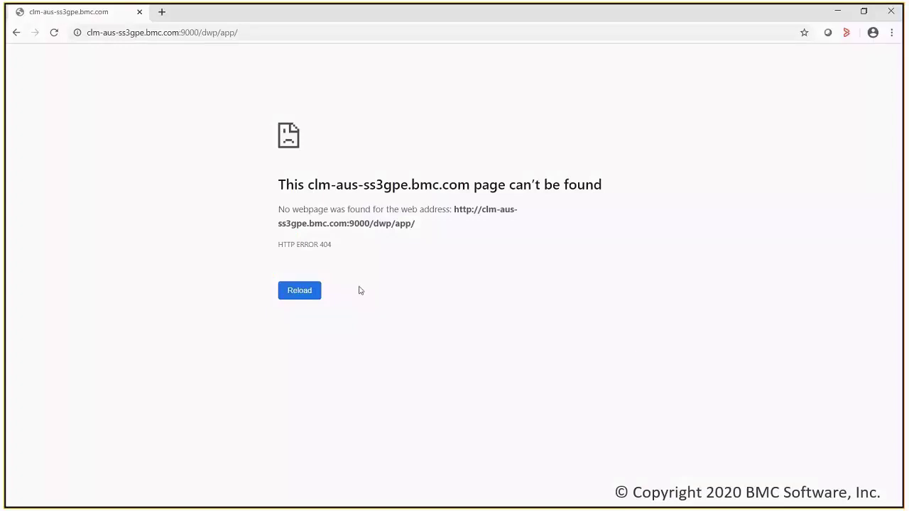
Highlight the HTTP 404 error, then open catalina.2020-04-19.log from the Tomcat8.5 logs folder in Notepad++ to examine the database connection errors.
left_click_drag(277, 248, 332, 249)
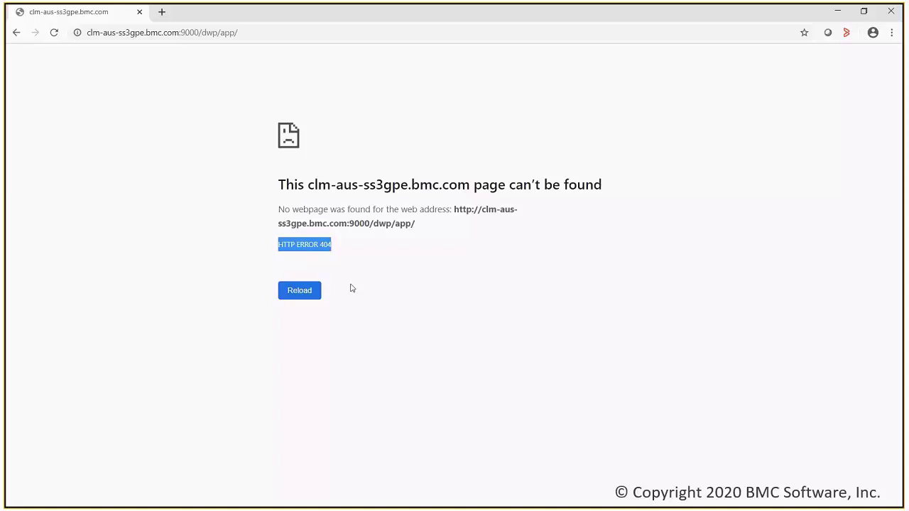
key("alt+Tab")
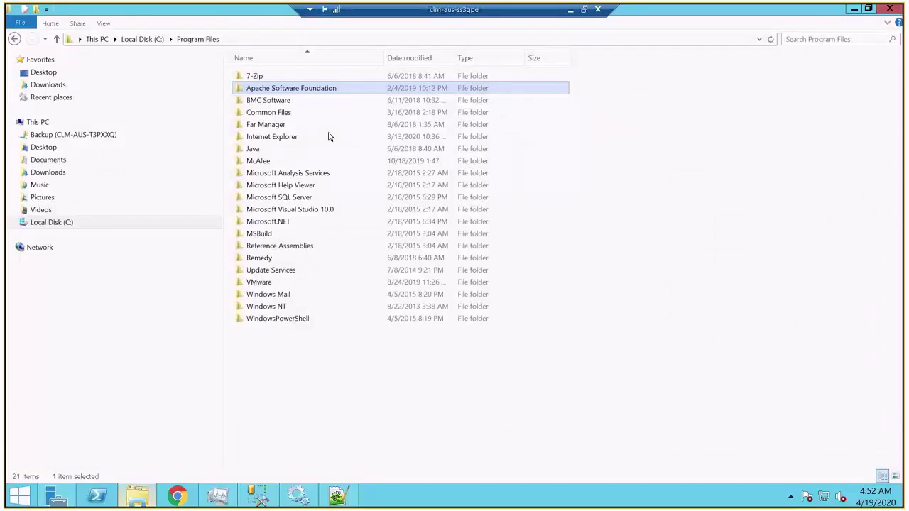
double_click(285, 93)
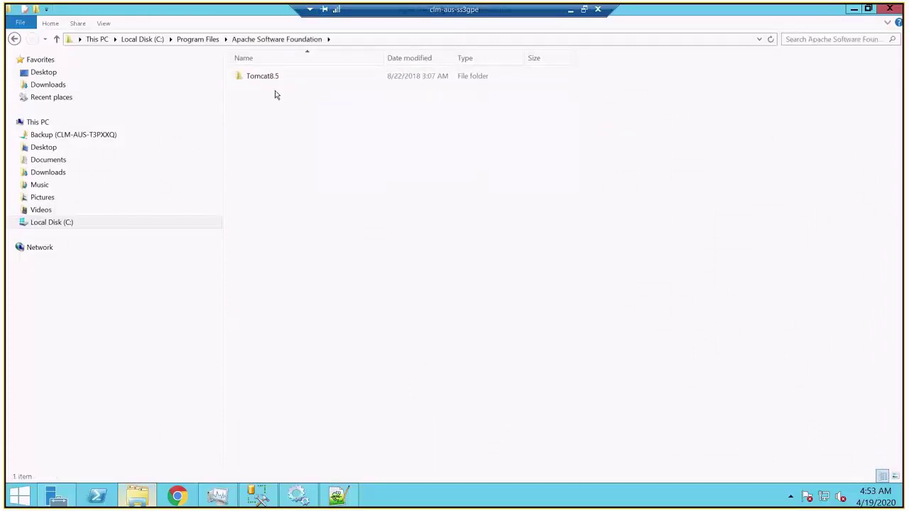
double_click(266, 81)
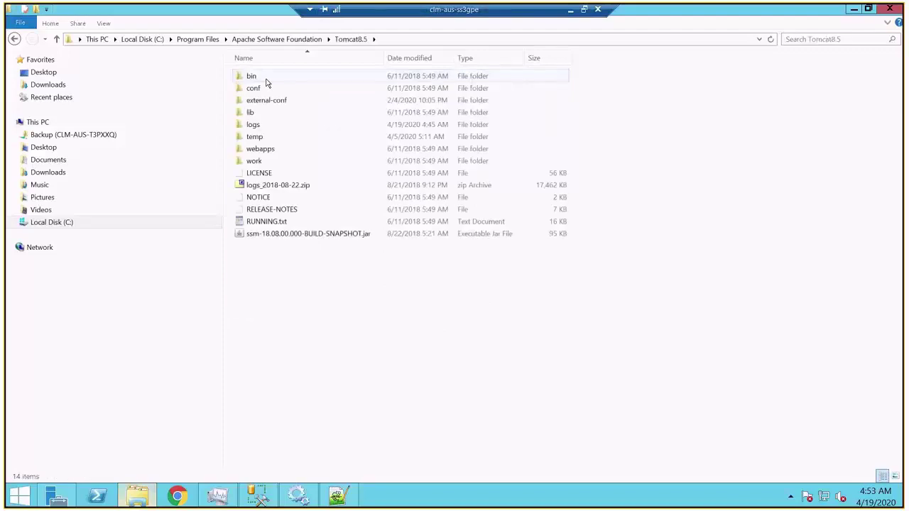
double_click(252, 125)
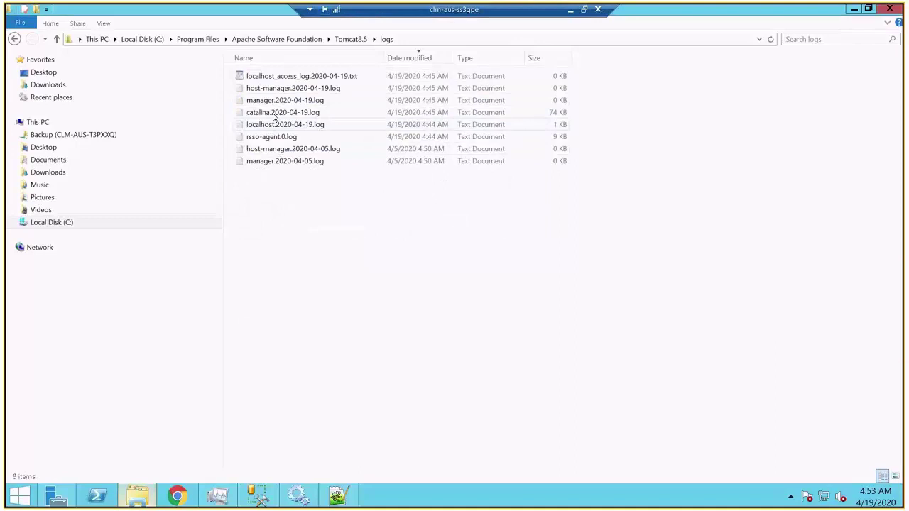
left_click(274, 115)
right_click(274, 115)
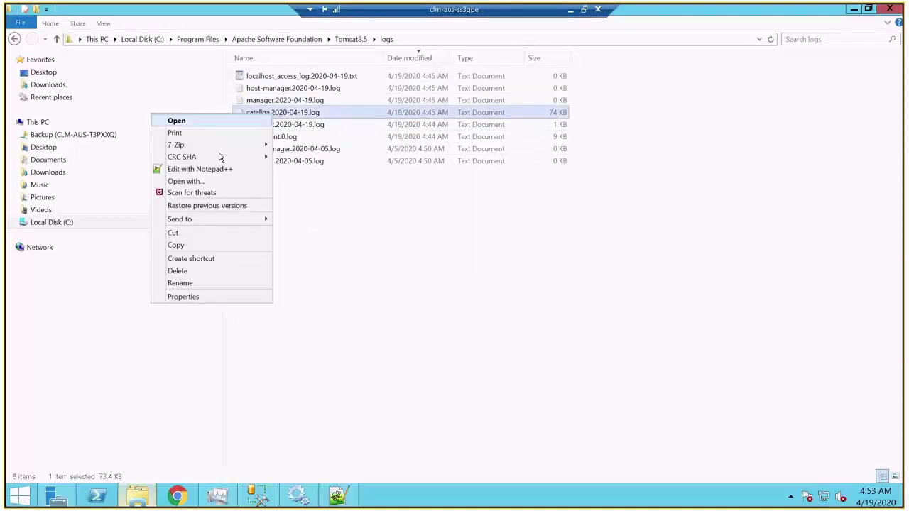
left_click(199, 169)
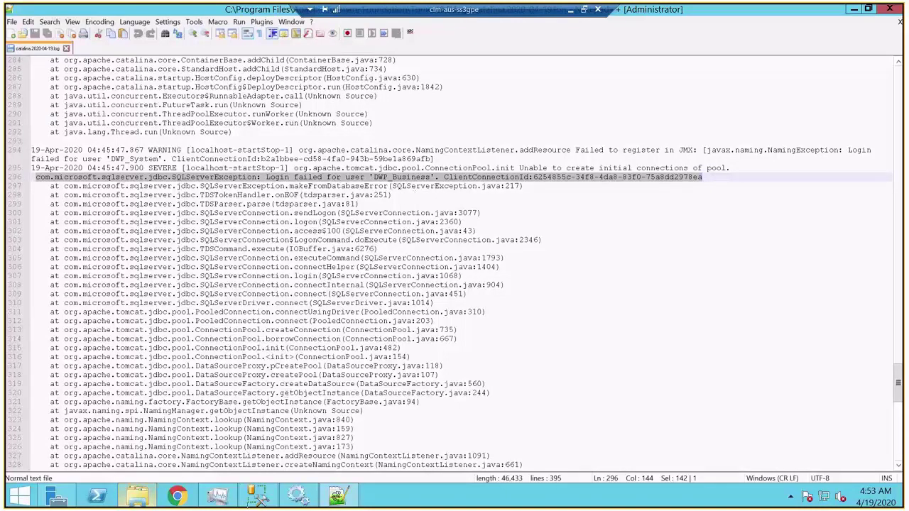
Switch to SQL Server Management Studio and locate the DWP_Business and DWP_System logins under the server's security settings.
key("alt+Tab")
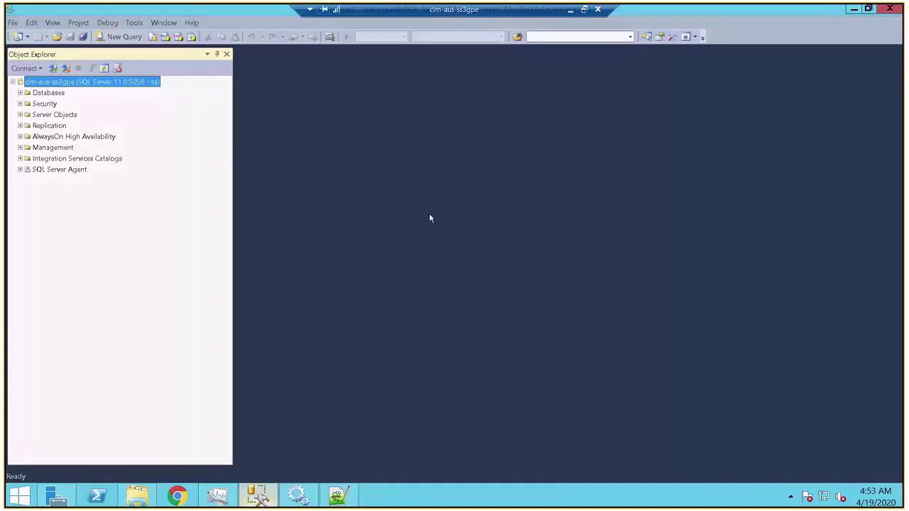
left_click(20, 104)
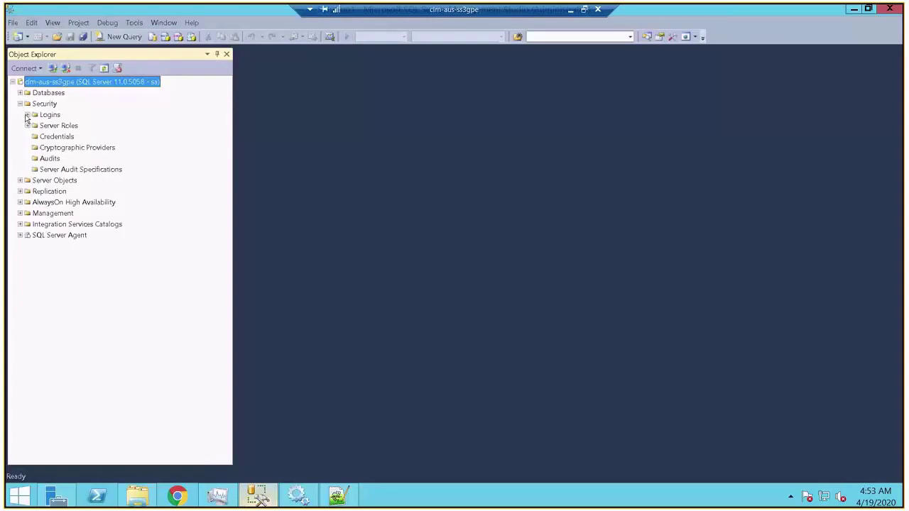
left_click(26, 116)
left_click(61, 171)
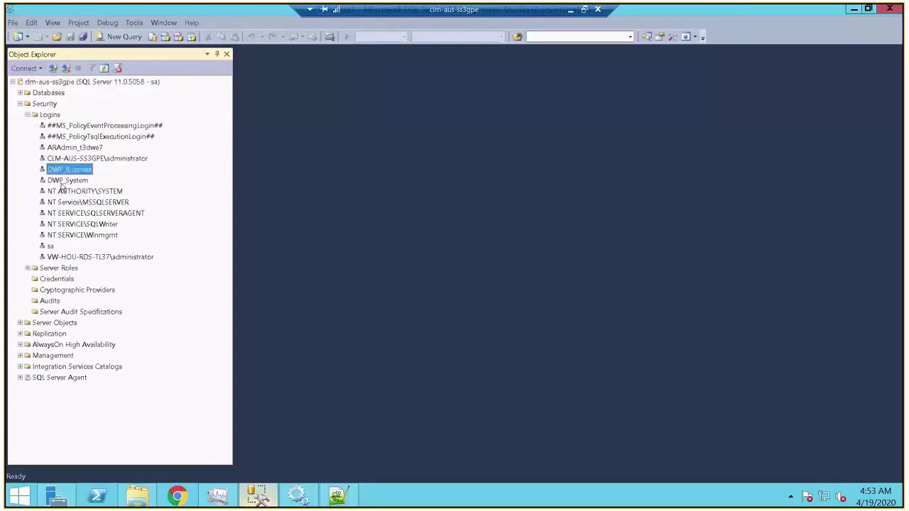
left_click(61, 181)
Grant the DWP_Business login permission to connect to the database engine and set the login to Enabled.
left_click(62, 170)
right_click(62, 171)
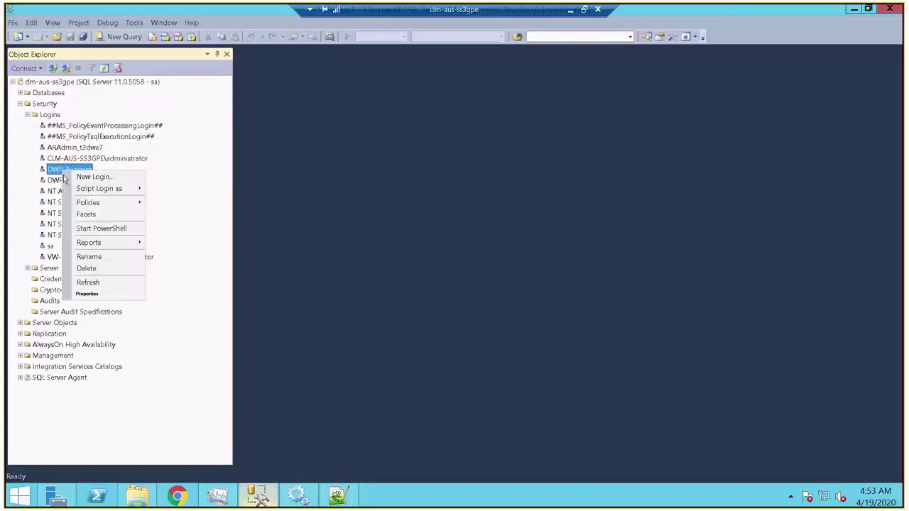
left_click(85, 294)
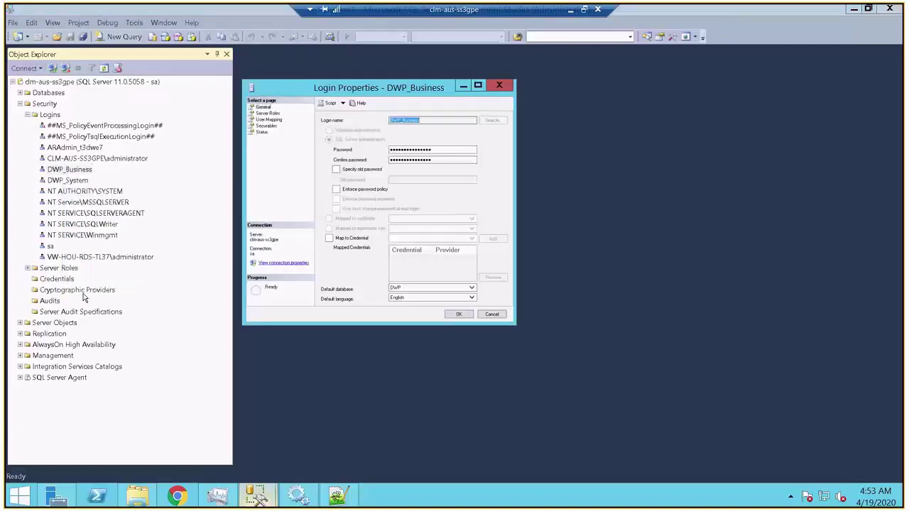
left_click(262, 133)
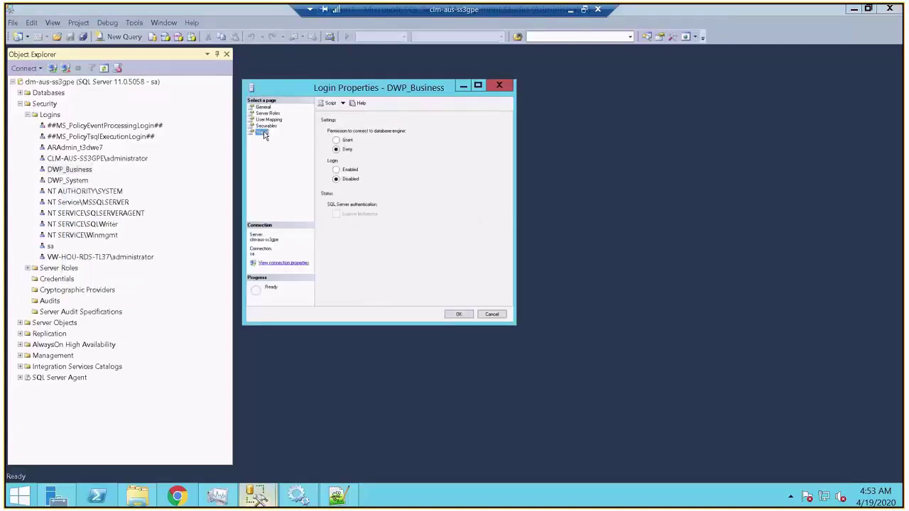
left_click(337, 140)
left_click(337, 170)
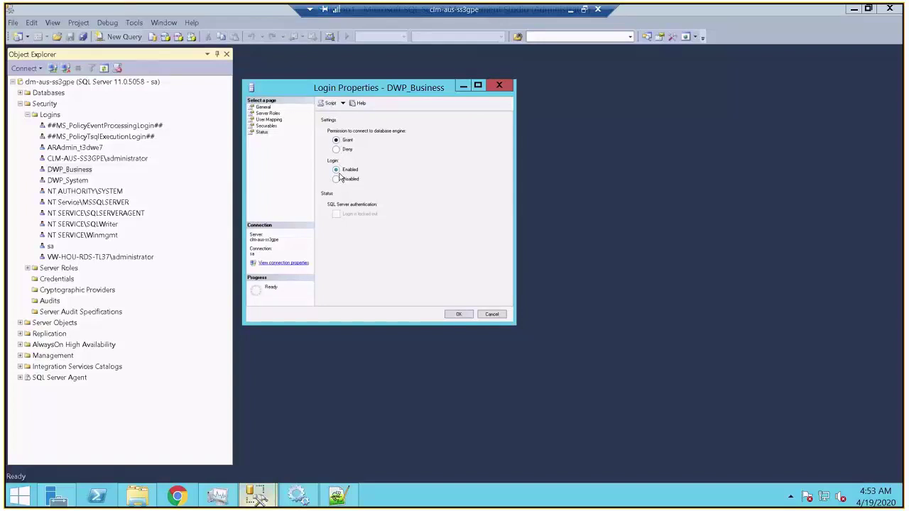
left_click(465, 316)
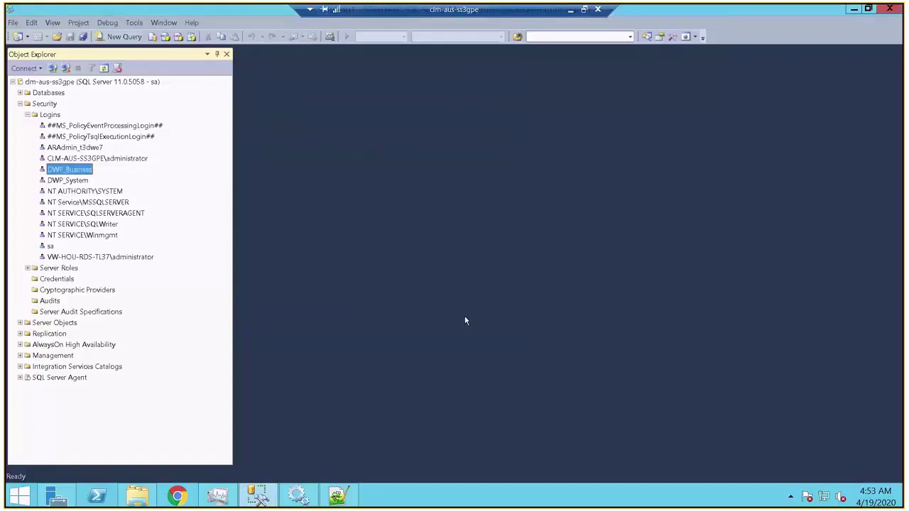
Grant the DWP_System login permission to connect to the database engine and set the login to Enabled.
right_click(72, 182)
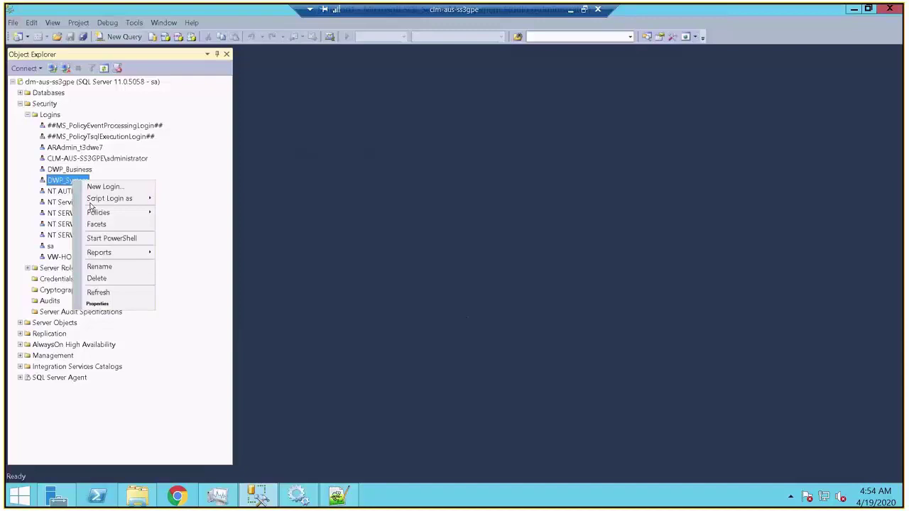
left_click(98, 304)
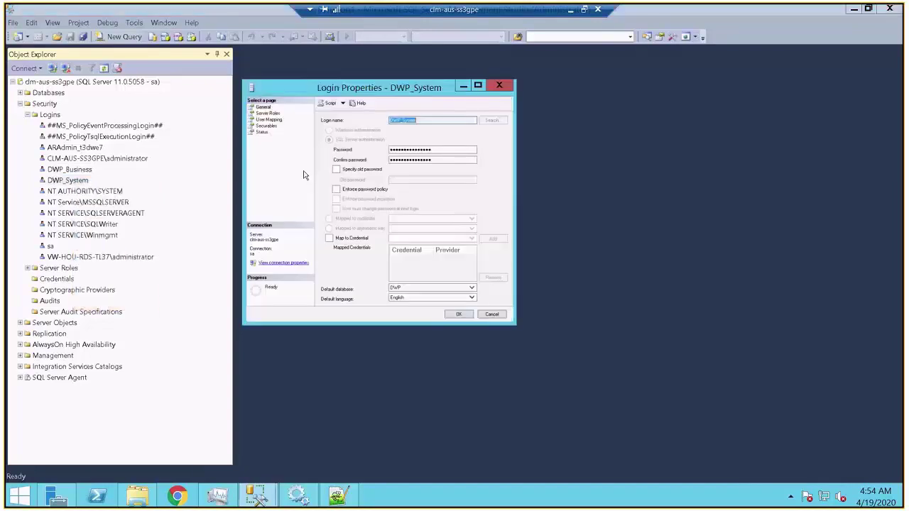
left_click(260, 133)
left_click(347, 140)
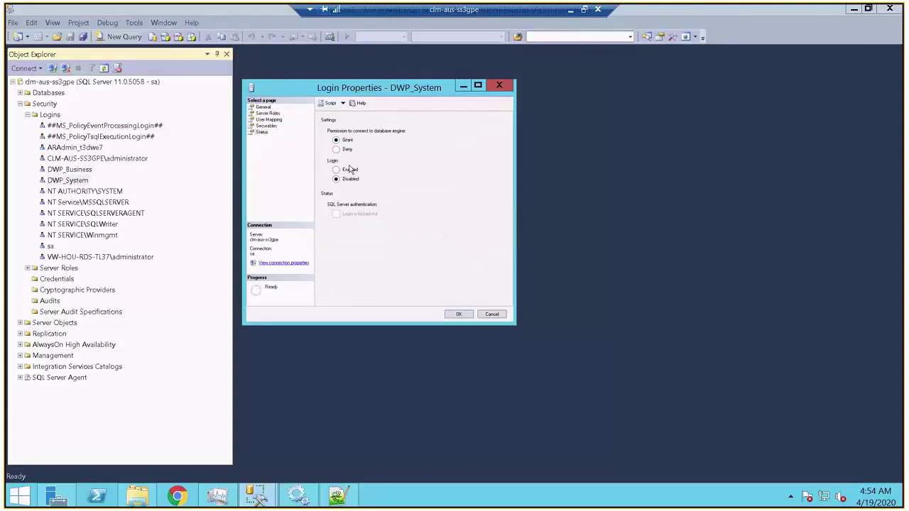
left_click(349, 171)
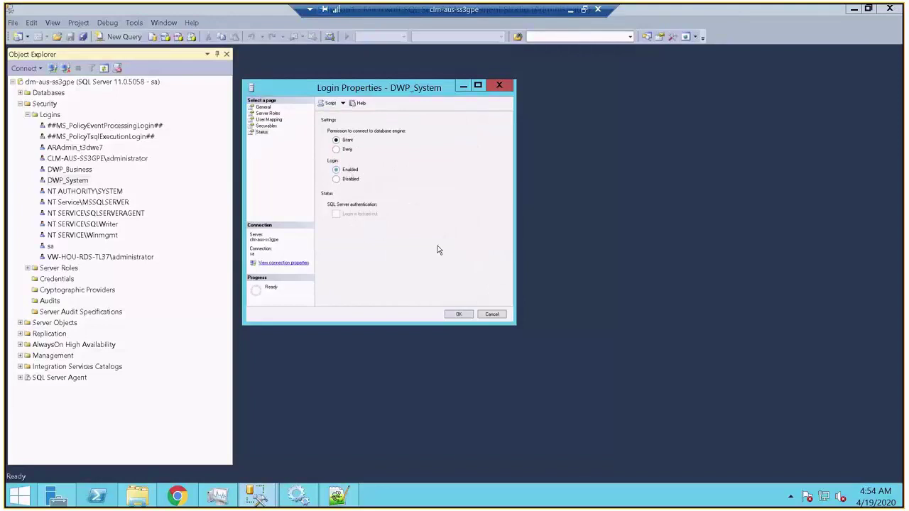
left_click(459, 314)
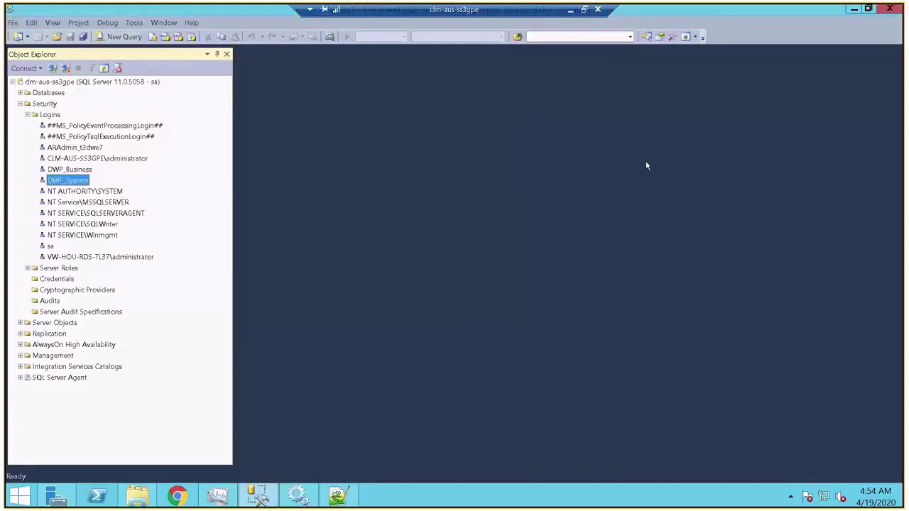
Open dwp.xml from Tomcat8.5's conf\Catalina\localhost folder in Notepad++ and examine the password attribute of the jdbc/myit resource.
key("alt+Tab")
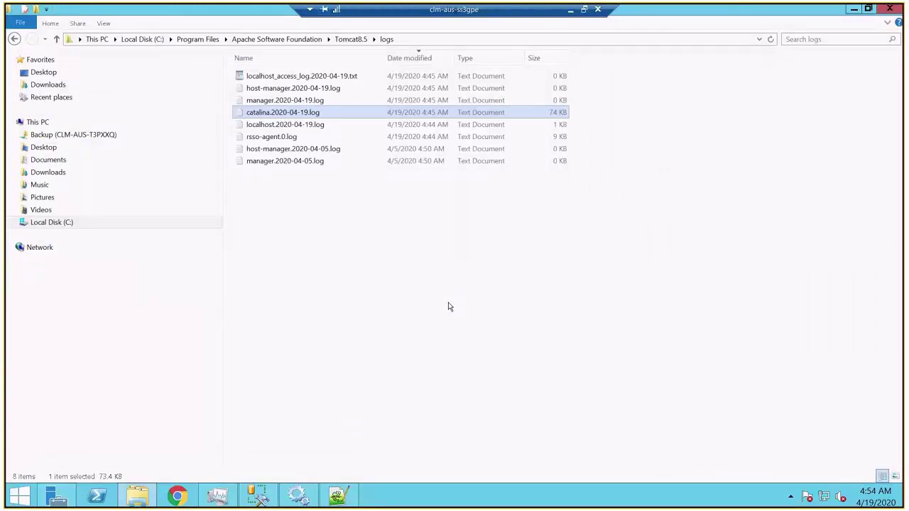
left_click(350, 40)
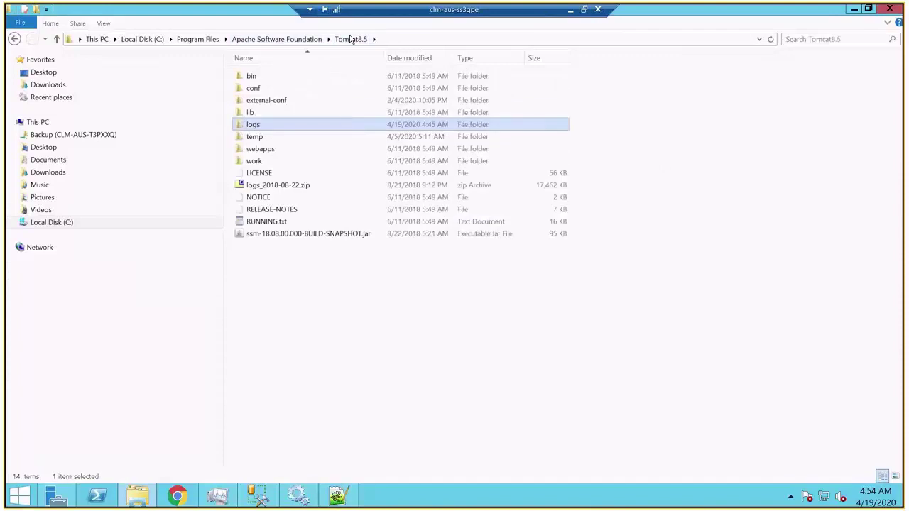
double_click(256, 89)
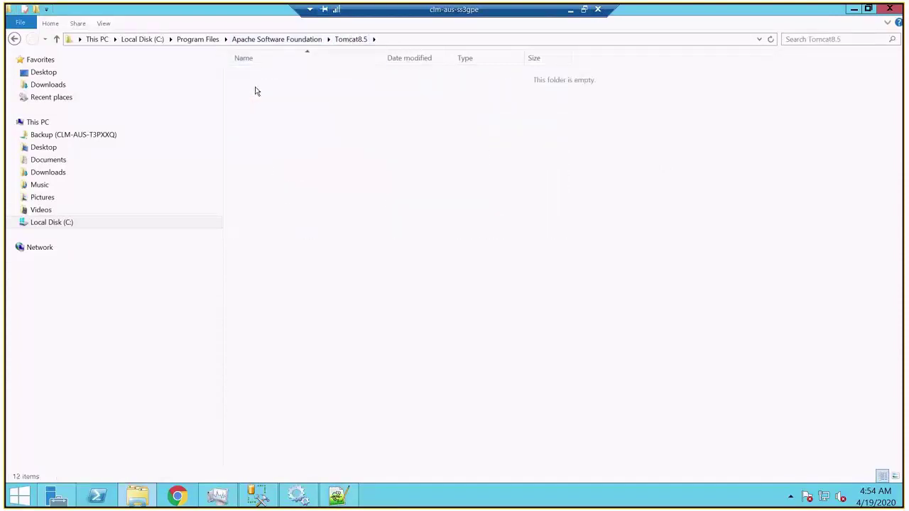
left_click(259, 78)
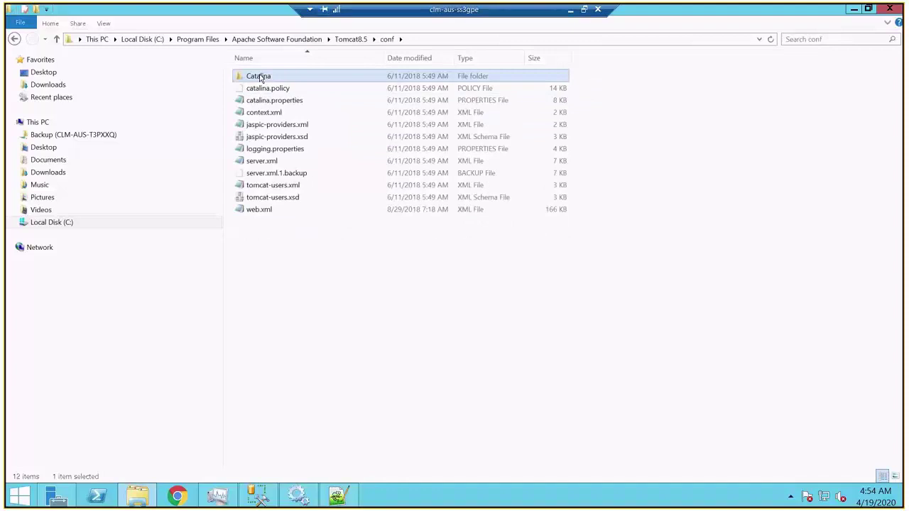
double_click(260, 78)
double_click(260, 77)
left_click(262, 103)
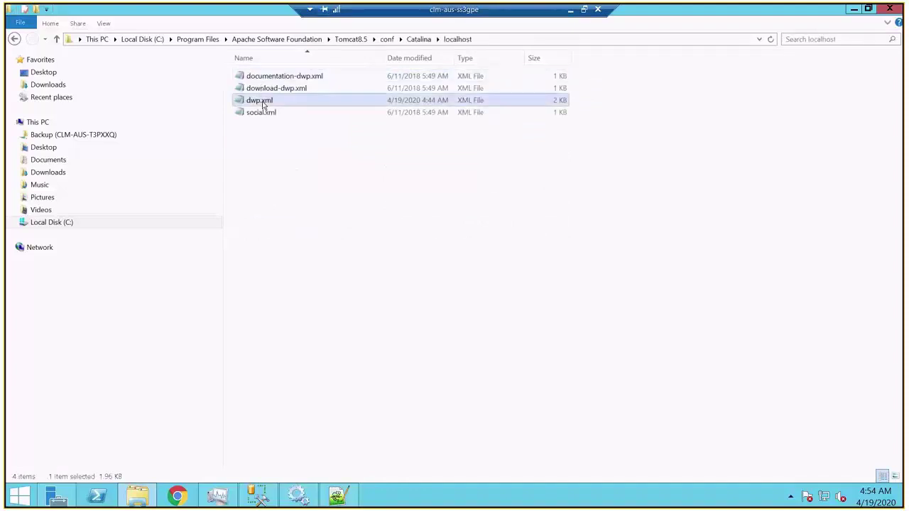
right_click(262, 104)
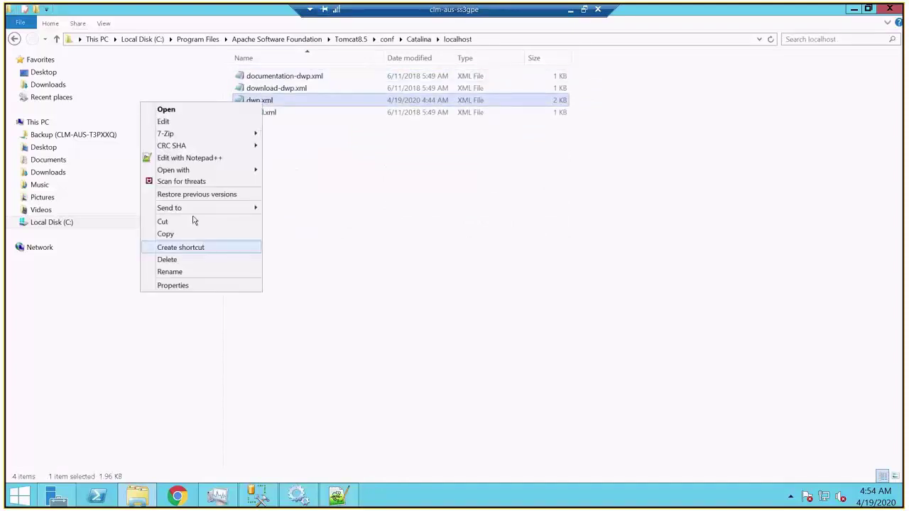
left_click(198, 159)
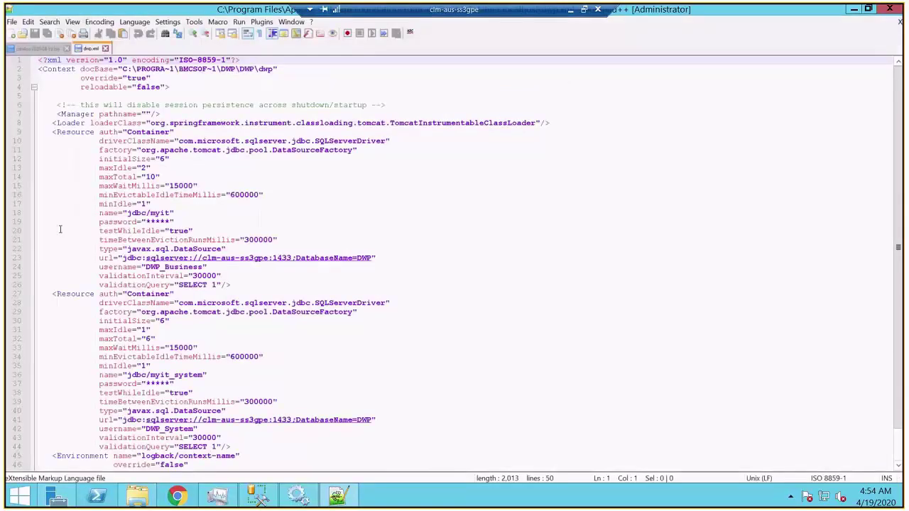
left_click_drag(163, 221, 144, 221)
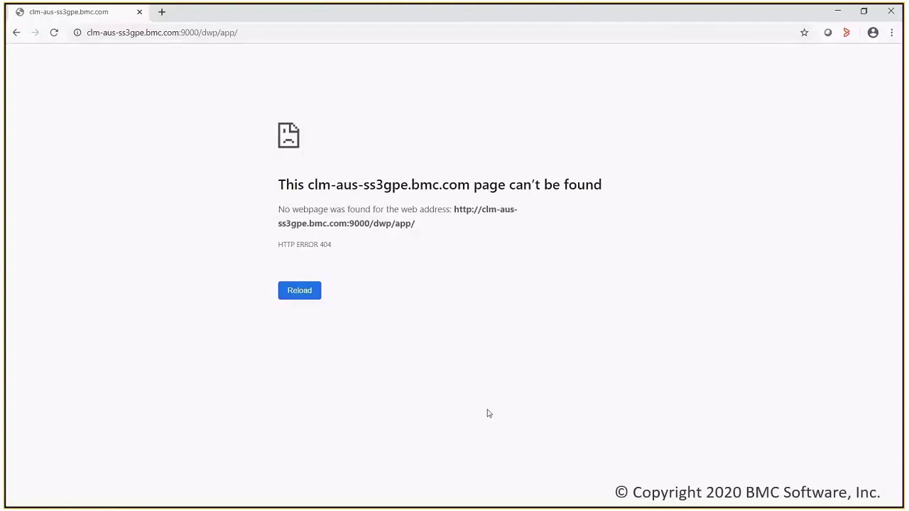
Reload the Digital Workplace page in Chrome and log in with the user name and account password.
left_click(54, 33)
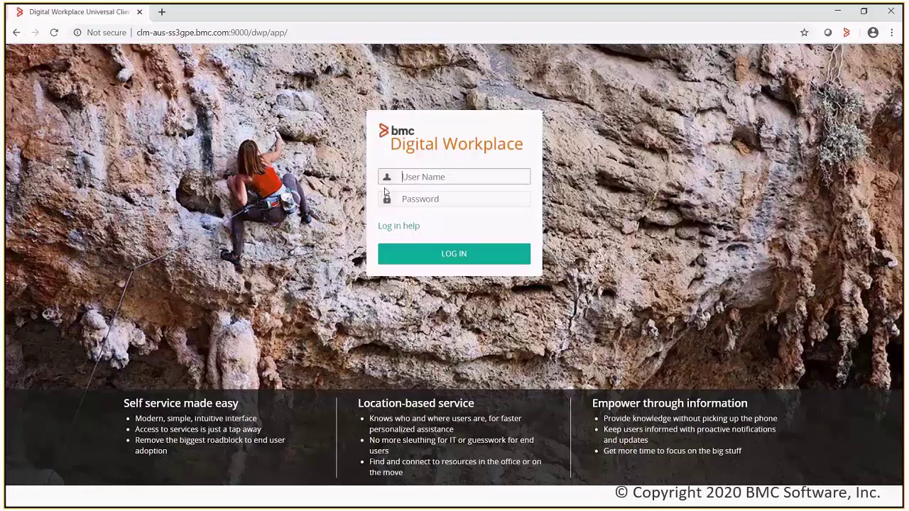
type("Allen")
left_click(458, 198)
type("******")
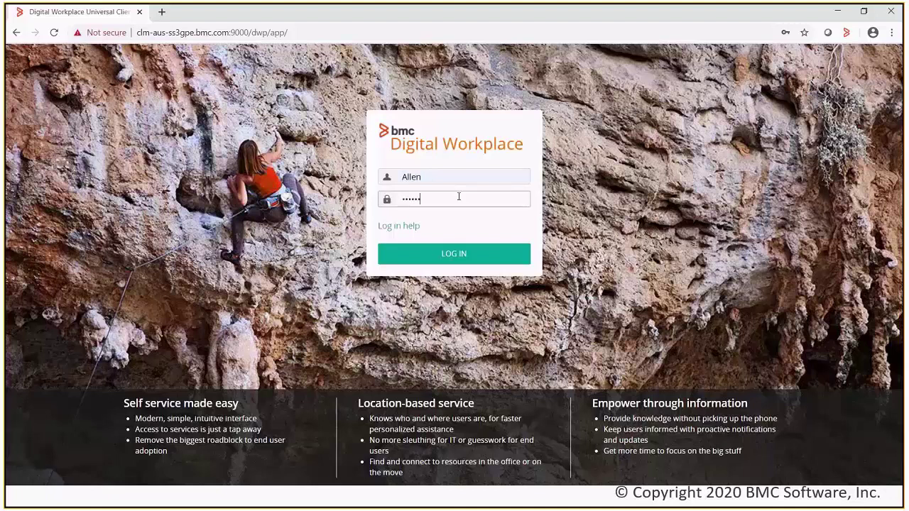
type("***")
key("Return")
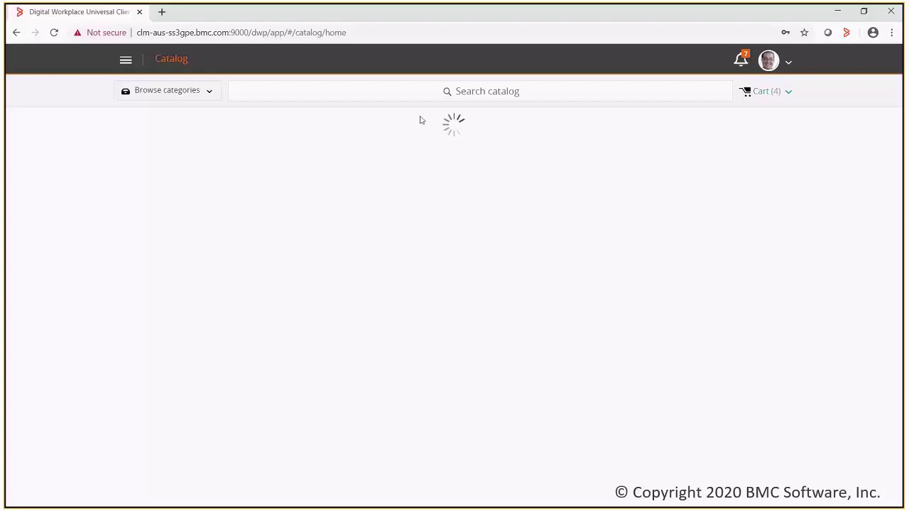
Check the signed-in account in the profile menu and look through the catalog home page's items, services and favorites.
left_click(783, 66)
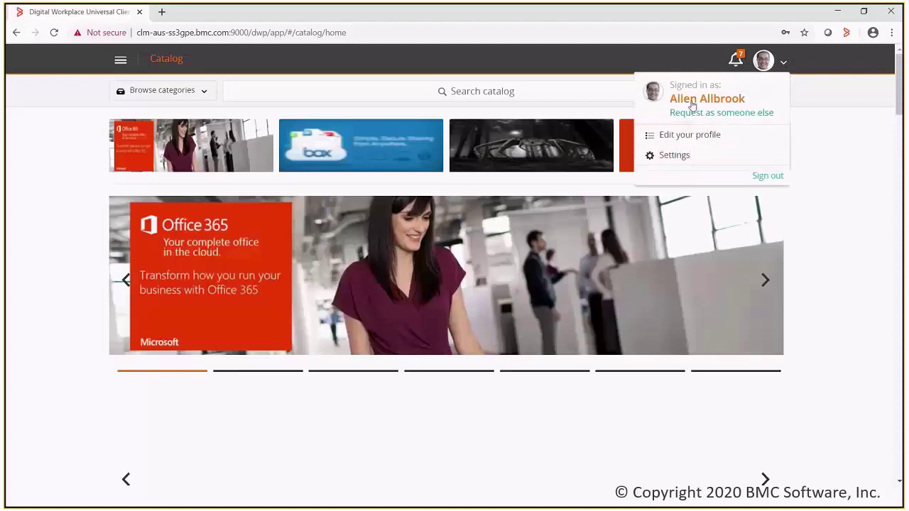
scroll(670, 292, "down", 1)
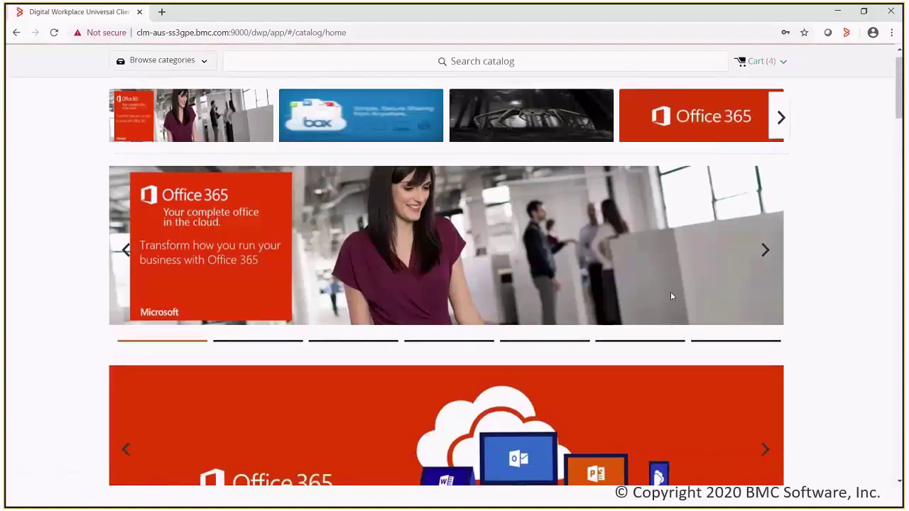
scroll(670, 291, "down", 5)
scroll(668, 296, "down", 5)
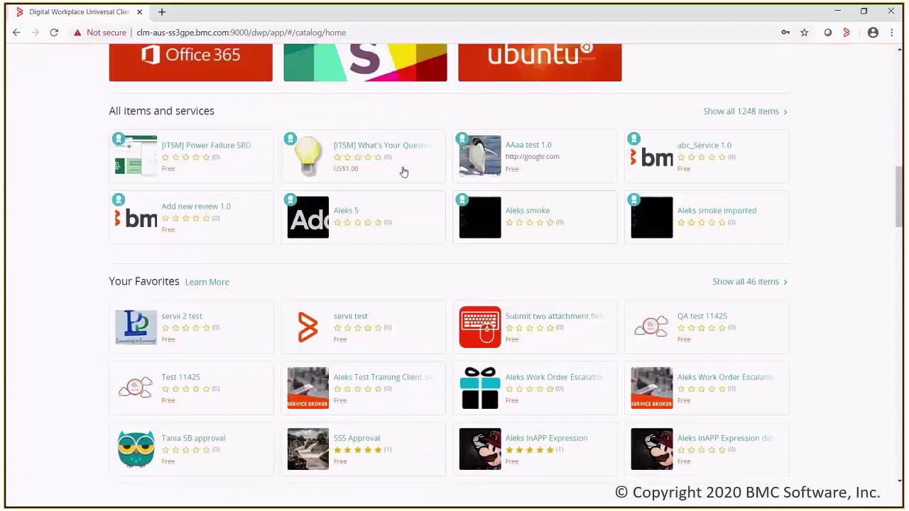
scroll(570, 241, "down", 4)
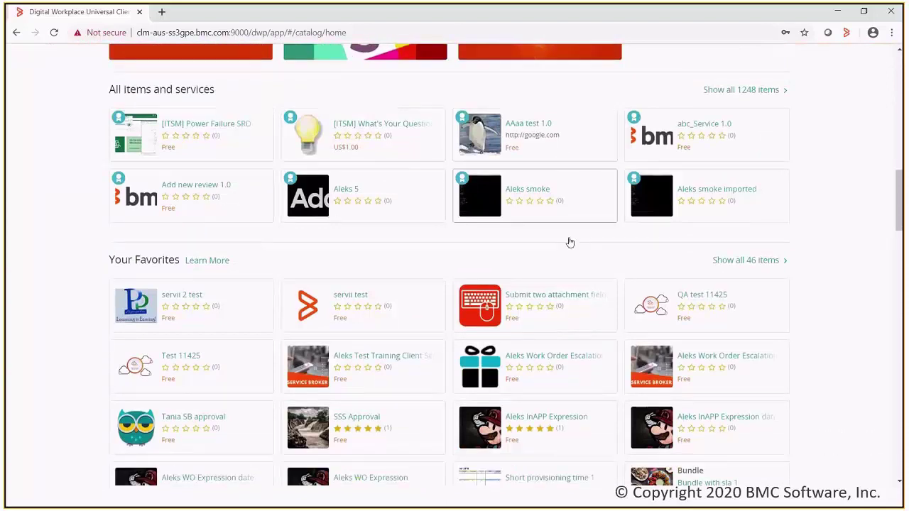
scroll(569, 242, "up", 3)
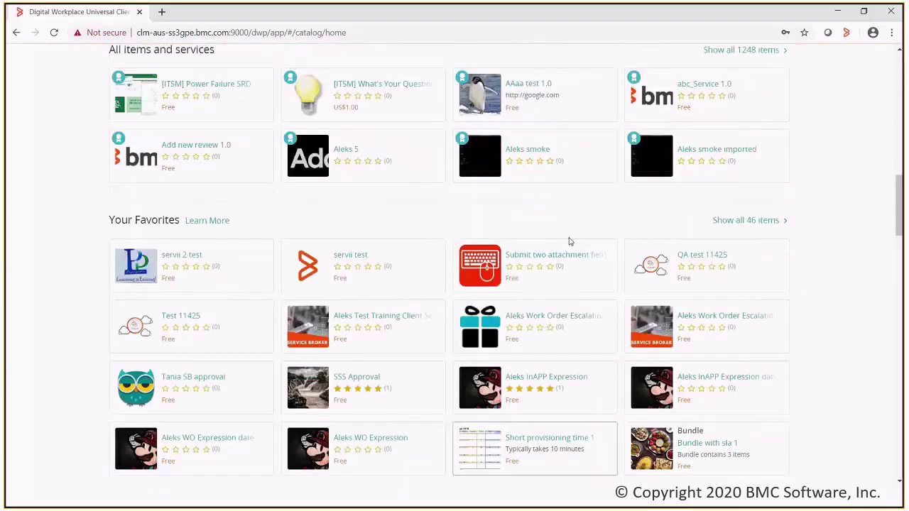